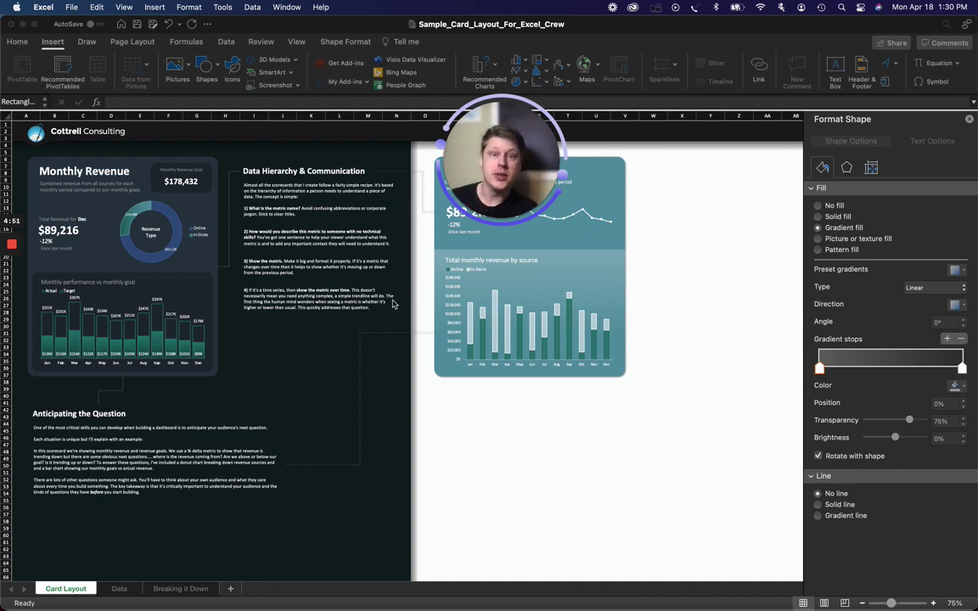
Select the Total monthly revenue by source chart, then show the Data sheet's Monthly Performance table.
click(126, 590)
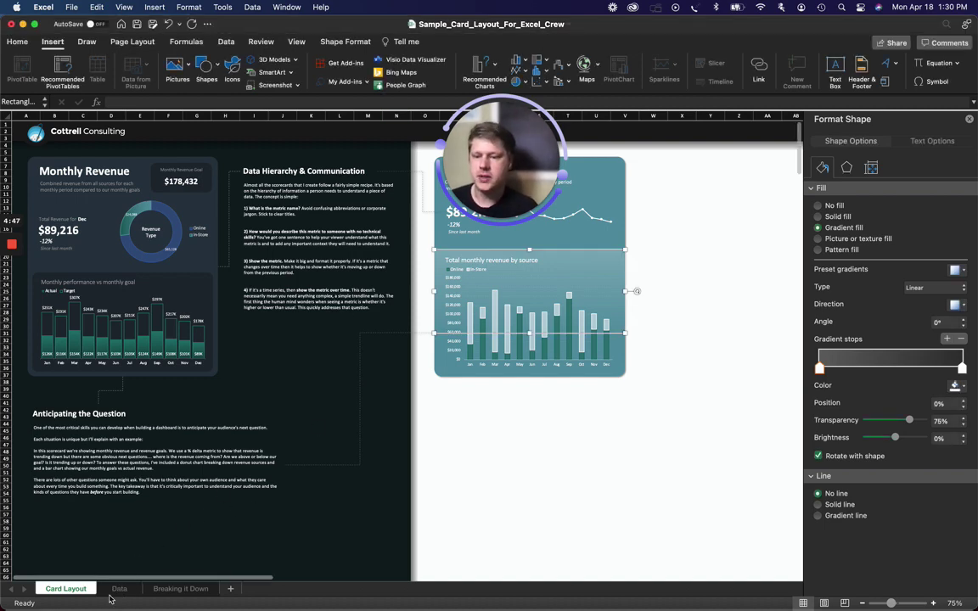
click(119, 588)
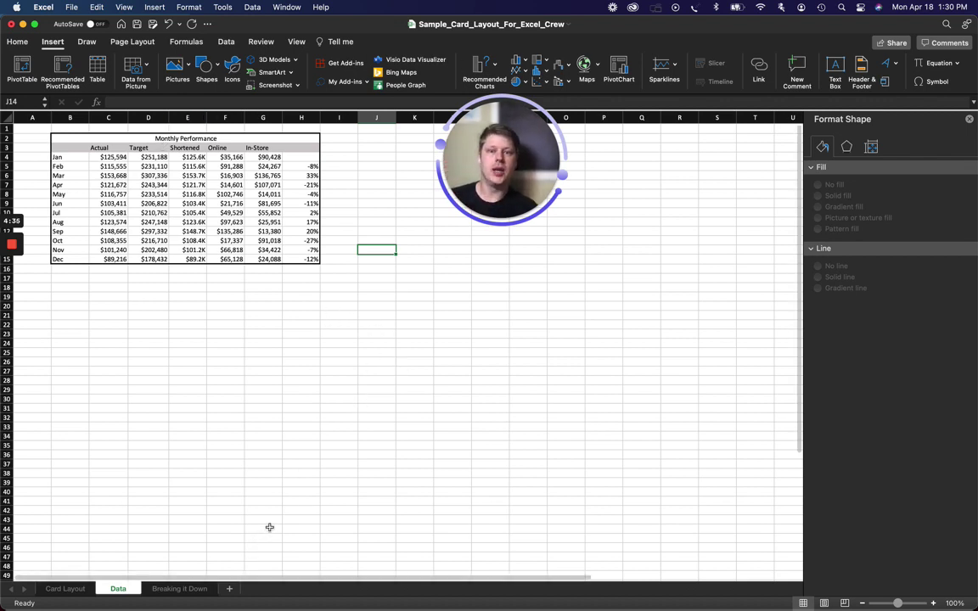
Go back to the Card Layout sheet and scroll down through the Cottrell Consulting revenue cards.
click(68, 588)
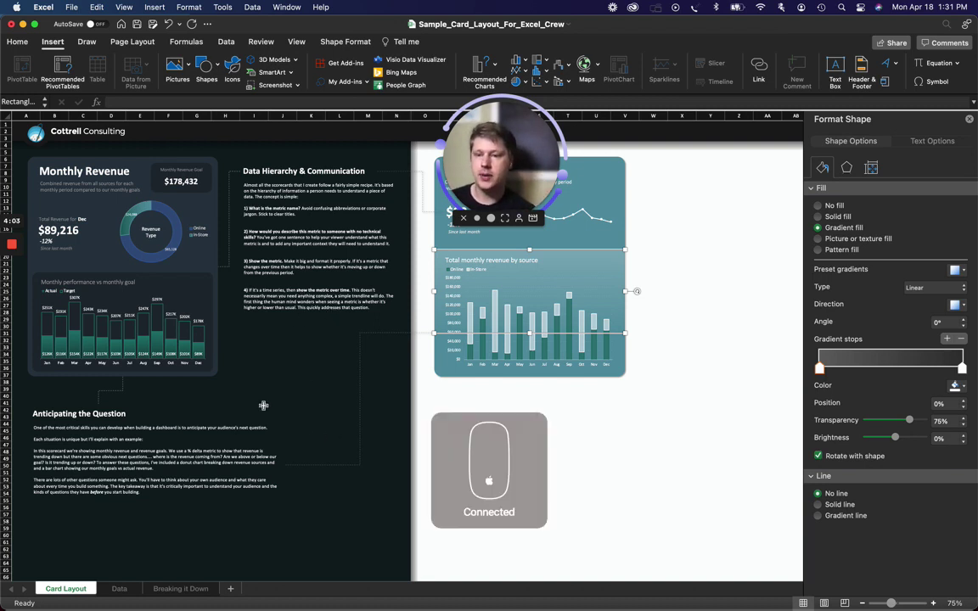
scroll(263, 405, down, 1)
Select the dark Monthly Revenue card, zoom in, and bring up the shapes gallery.
click(142, 256)
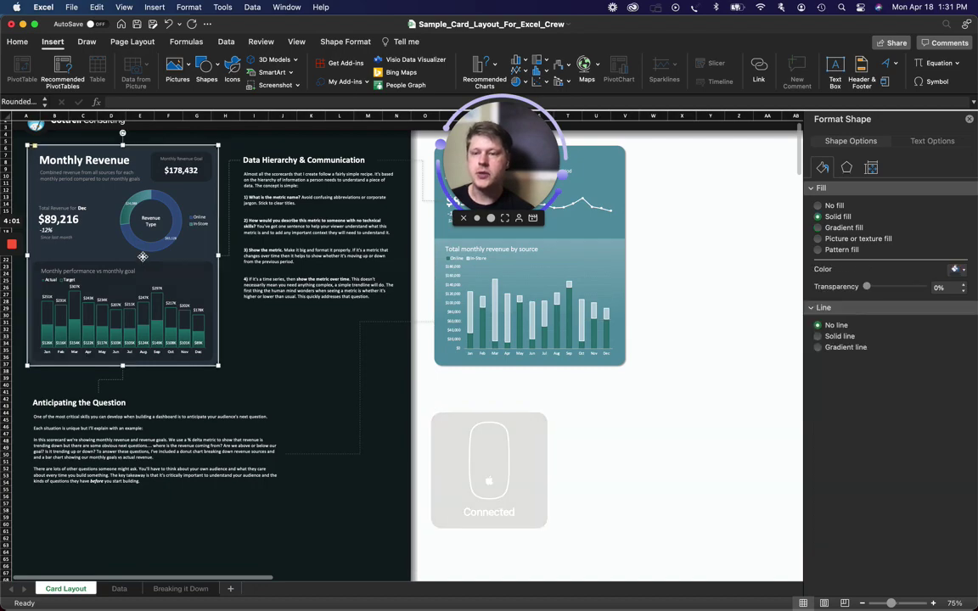
scroll(142, 256, up, 5)
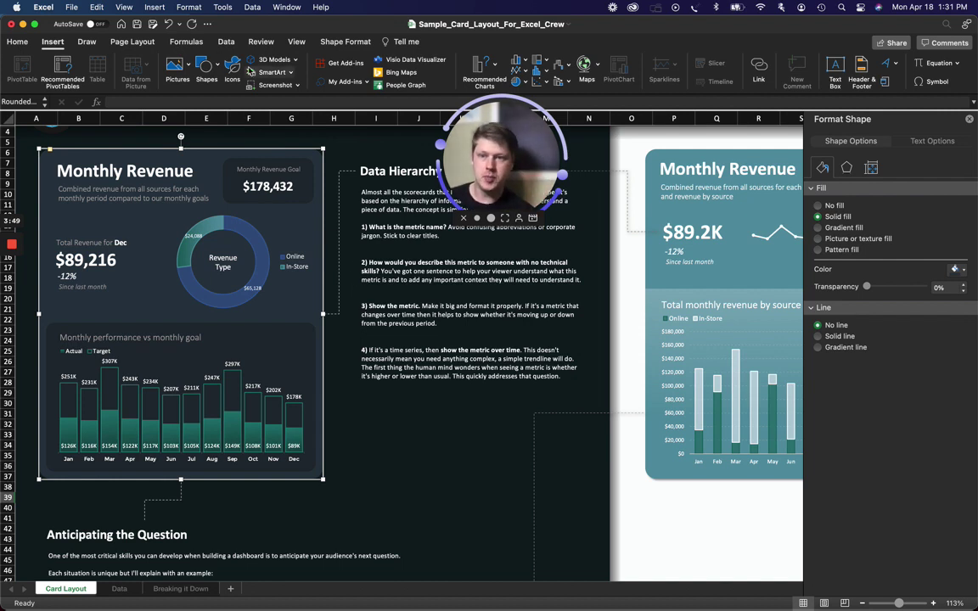
click(217, 67)
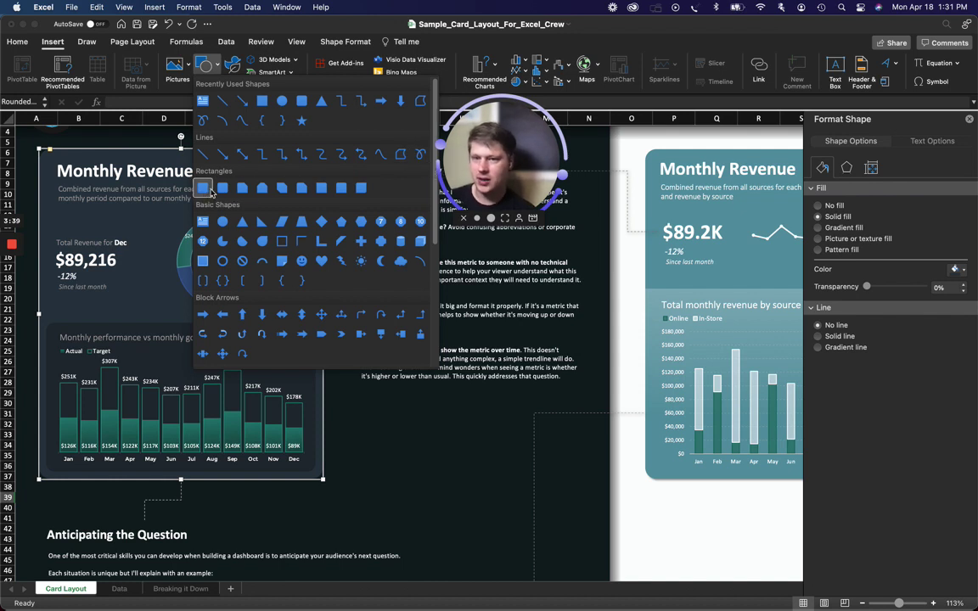
Browse and close the shapes gallery, then show the Breaking it Down sheet of card parts.
scroll(254, 255, down, 5)
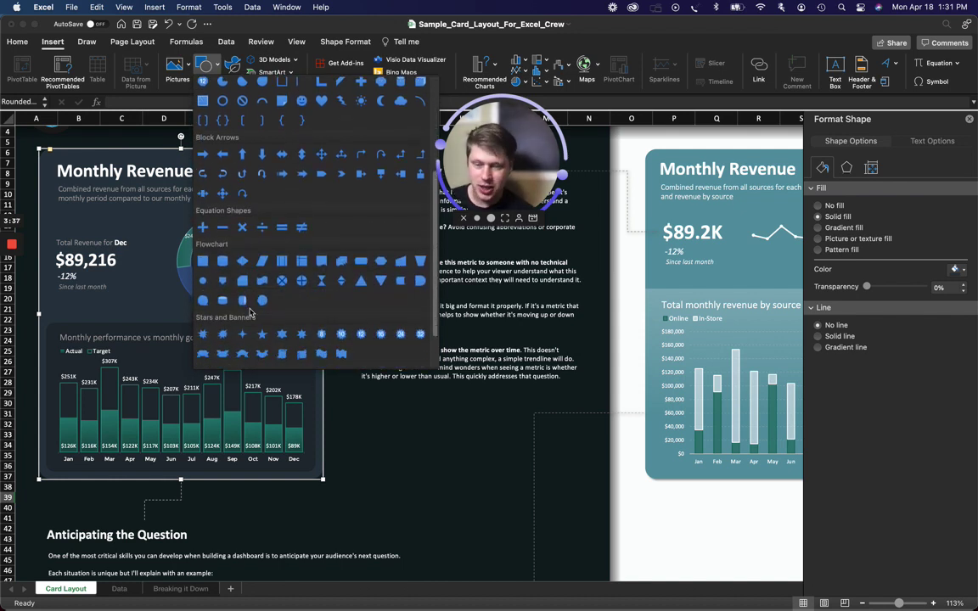
scroll(250, 314, down, 2)
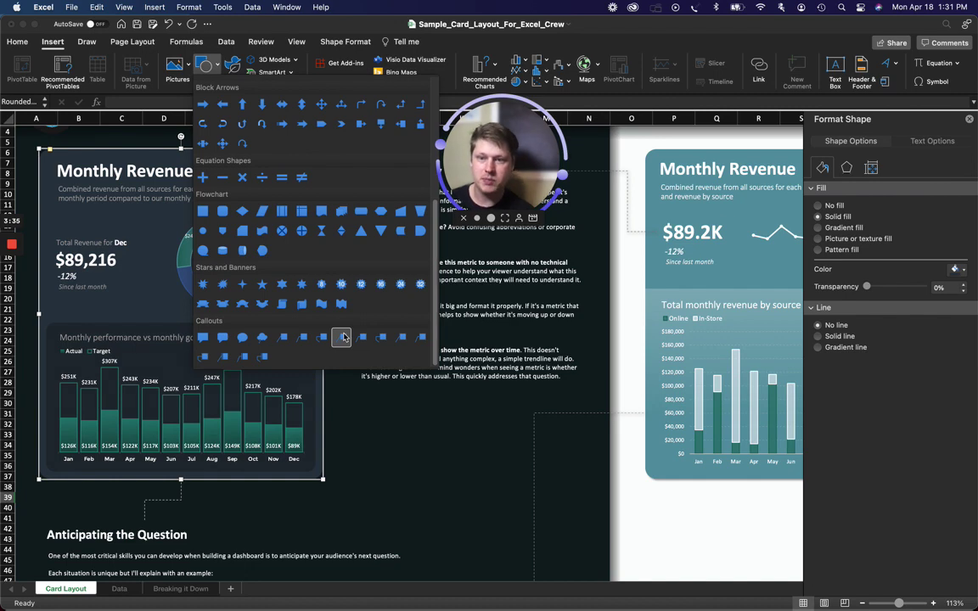
scroll(339, 331, up, 5)
click(205, 67)
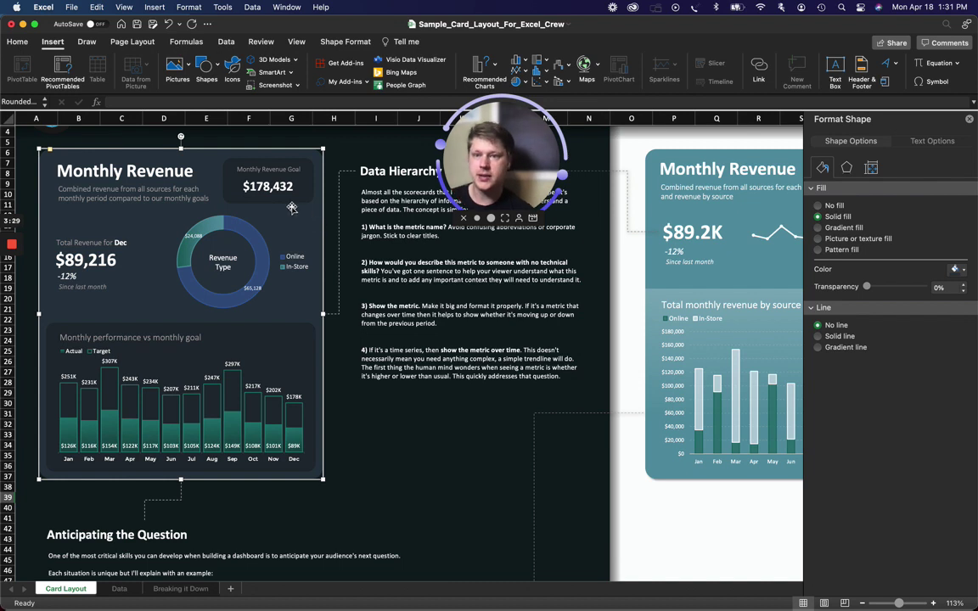
click(180, 589)
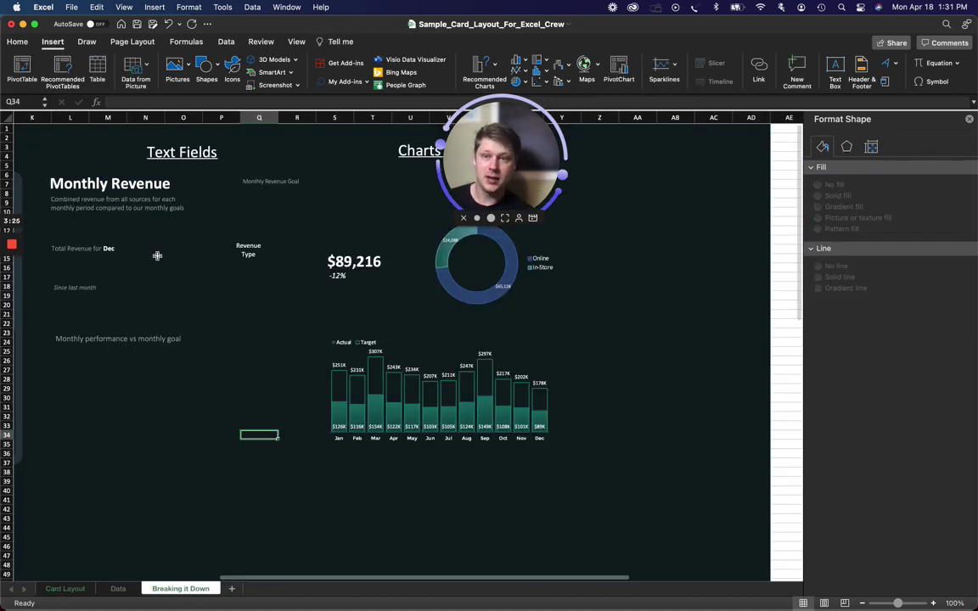
Select the card's lower inner rectangle and then its outer rectangle on Breaking it Down.
scroll(149, 237, left, 5)
scroll(149, 237, right, 10)
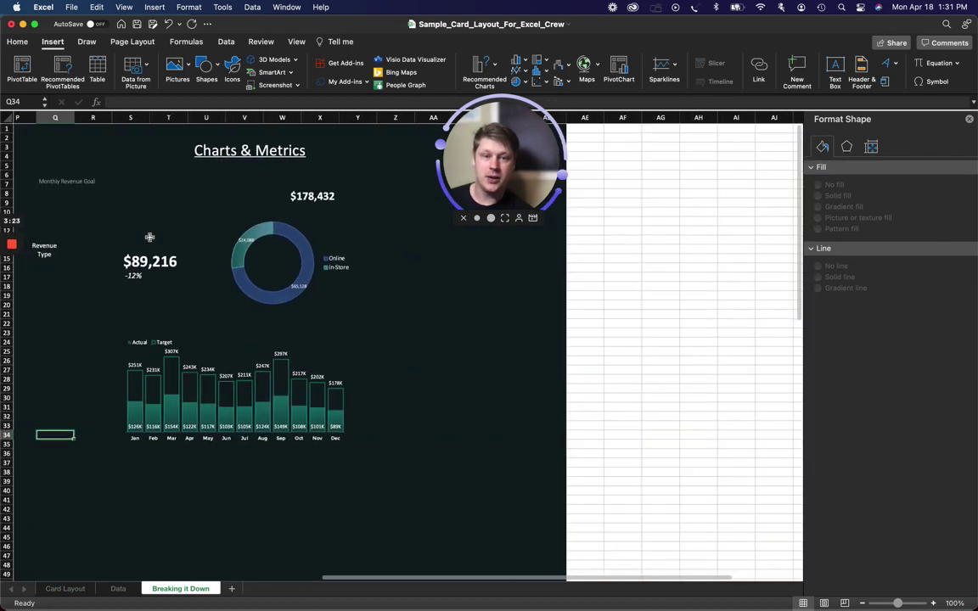
scroll(149, 236, left, 10)
click(277, 345)
click(286, 275)
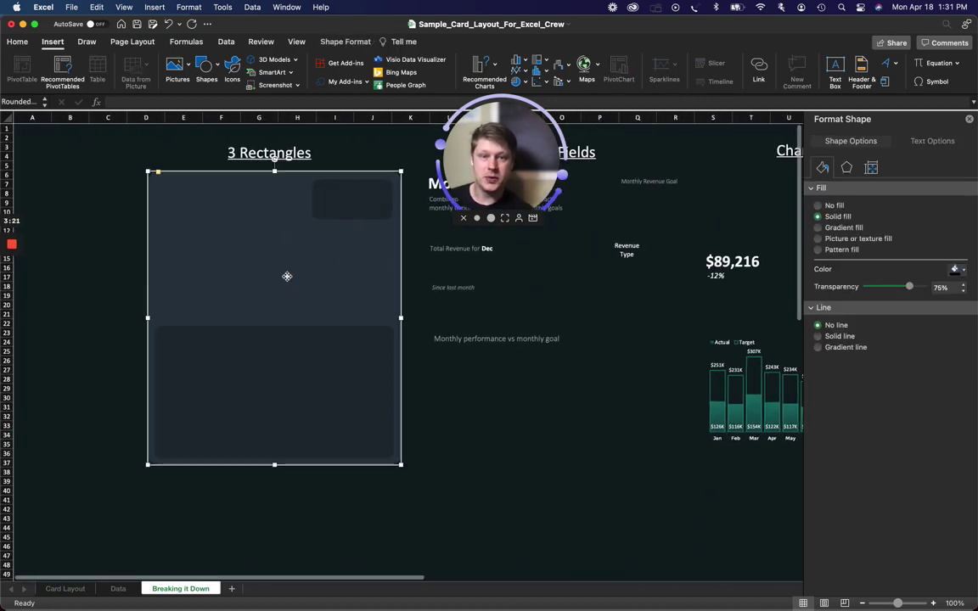
scroll(268, 282, right, 3)
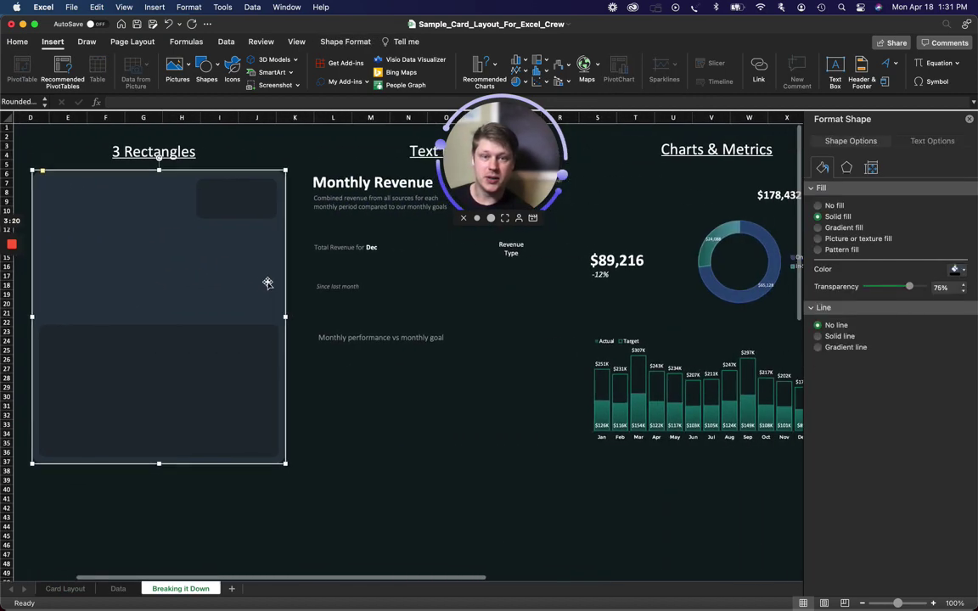
Return to Card Layout, move the workbook window aside, and show all open windows.
click(65, 588)
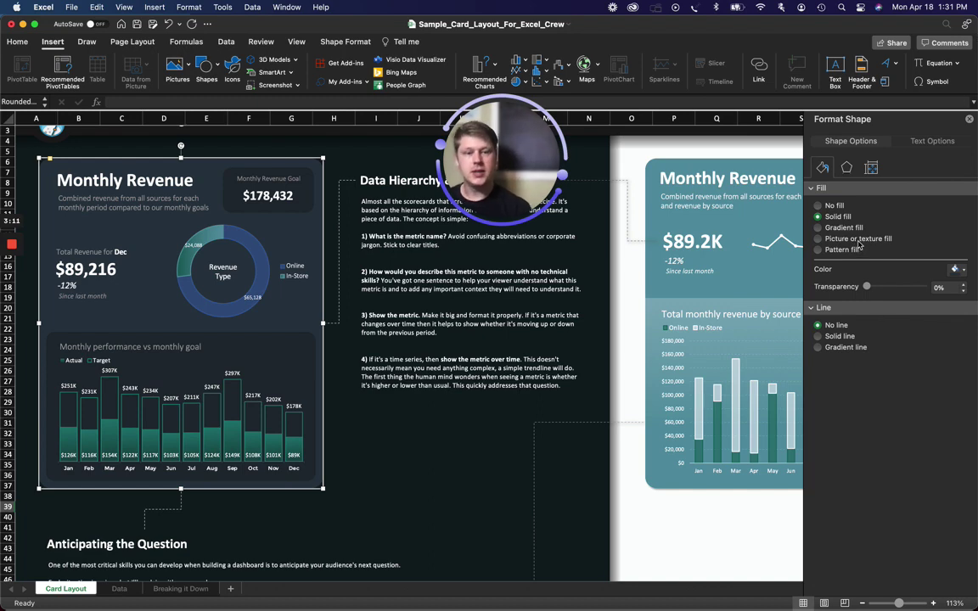
scroll(402, 340, up, 2)
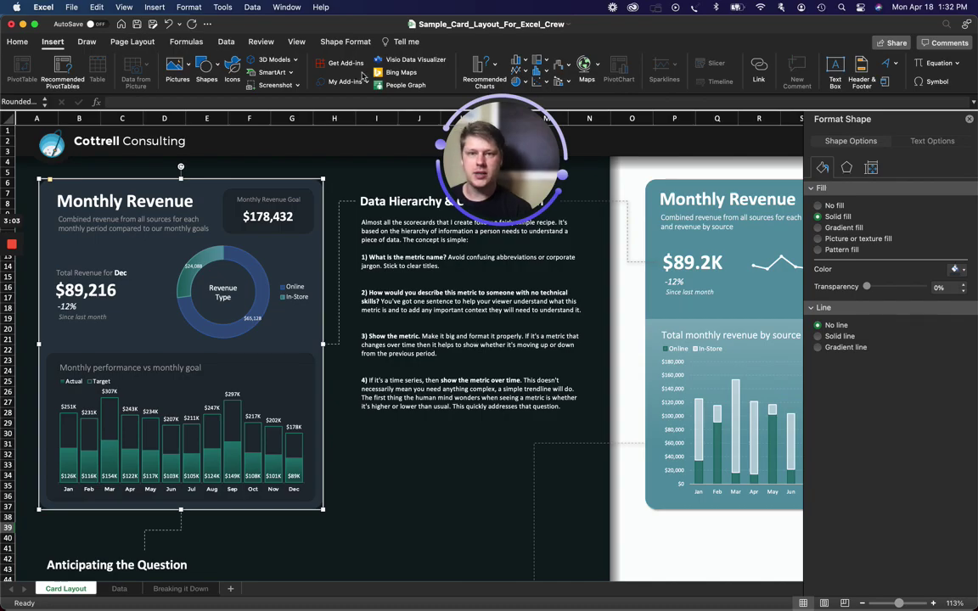
drag(318, 46, 556, 184)
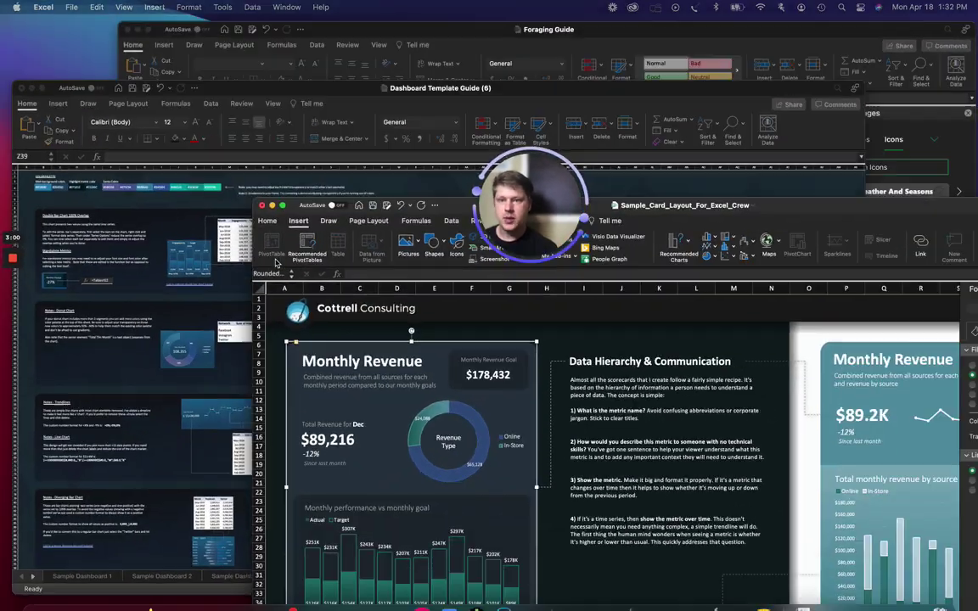
key(ctrl+Up)
Bring the Foraging Guide workbook forward and select the Chanterelle card.
click(712, 162)
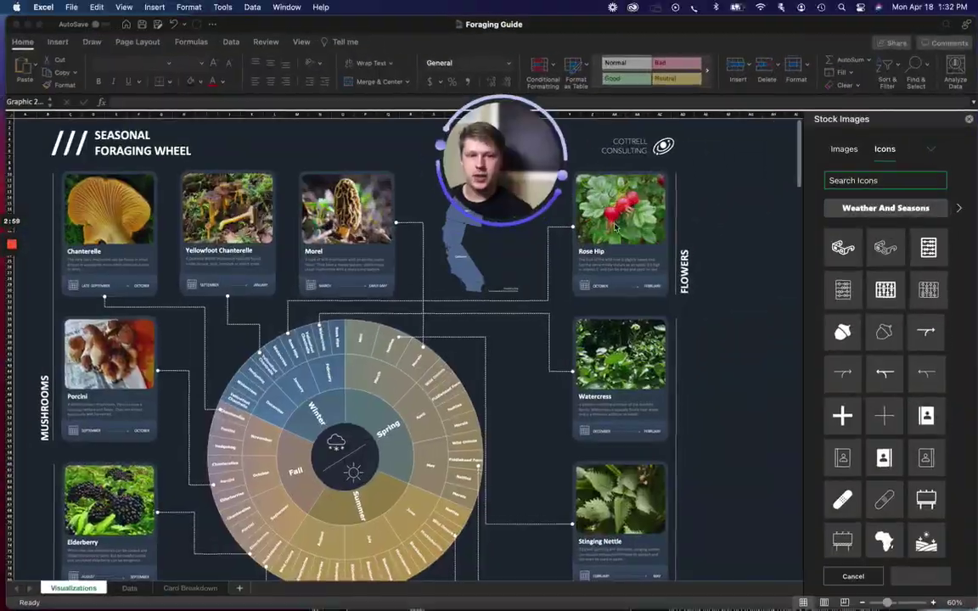
scroll(280, 364, down, 1)
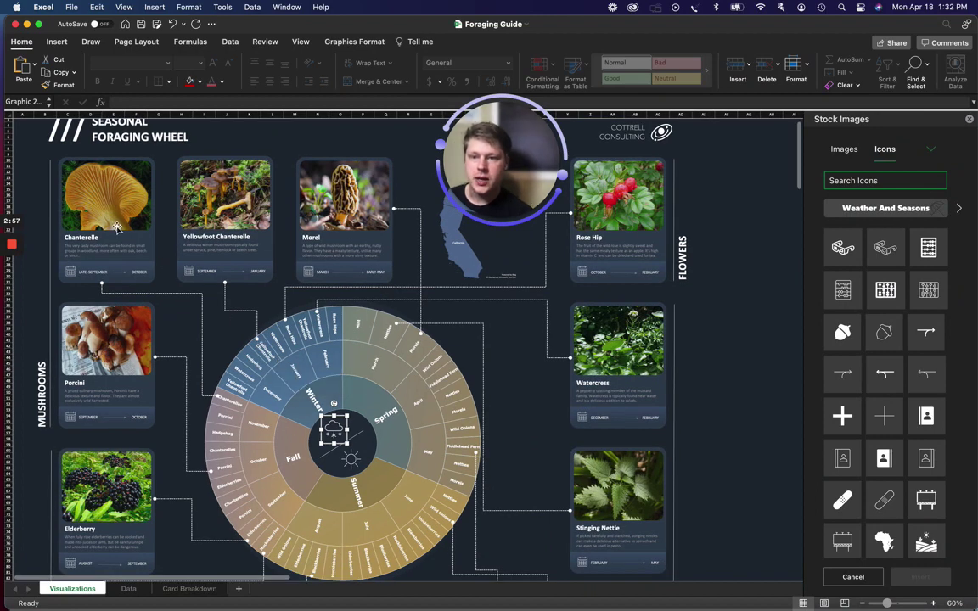
click(102, 197)
scroll(267, 217, up, 1)
scroll(246, 251, down, 1)
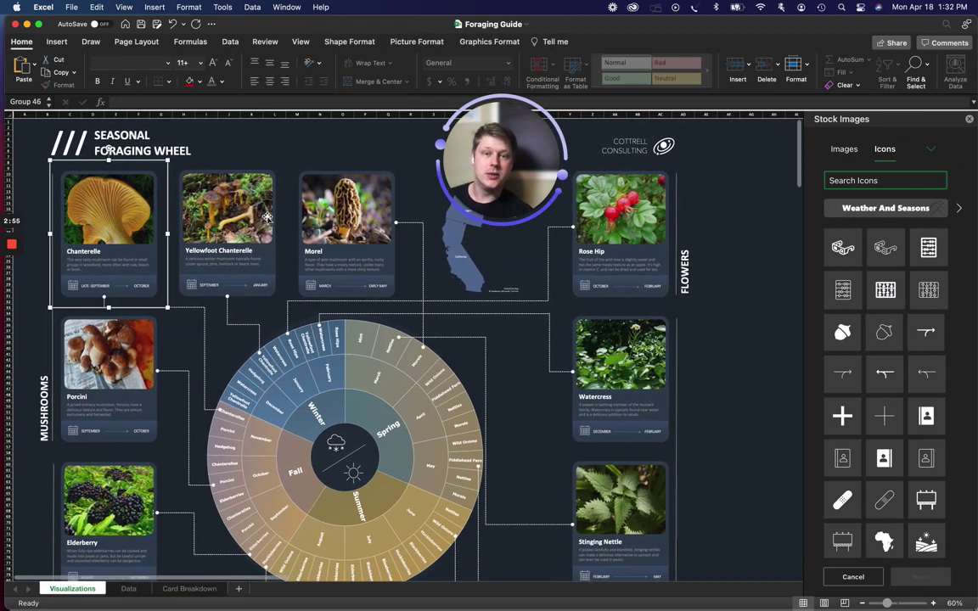
Select the Porcini card and the picture inside it.
click(114, 299)
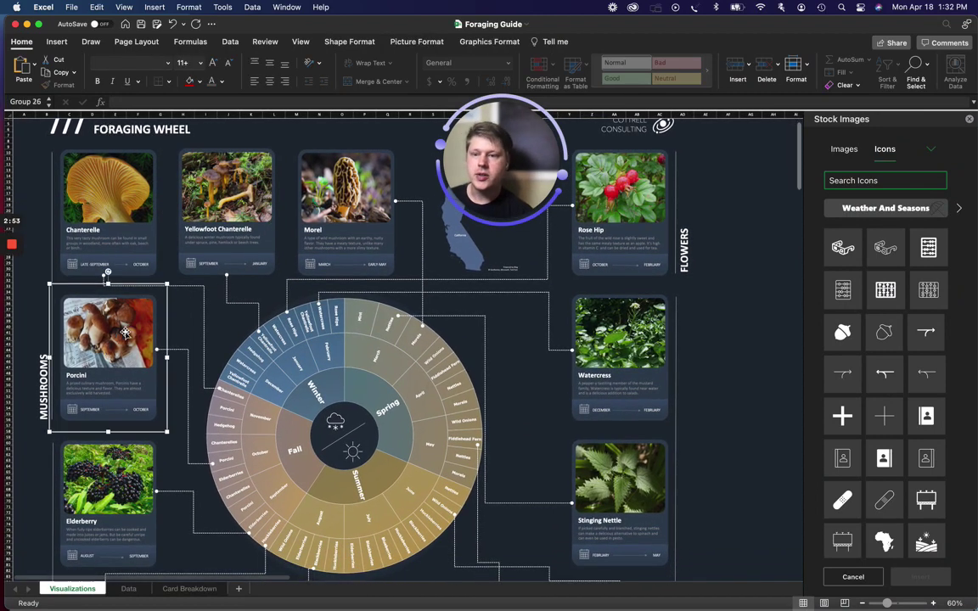
click(114, 301)
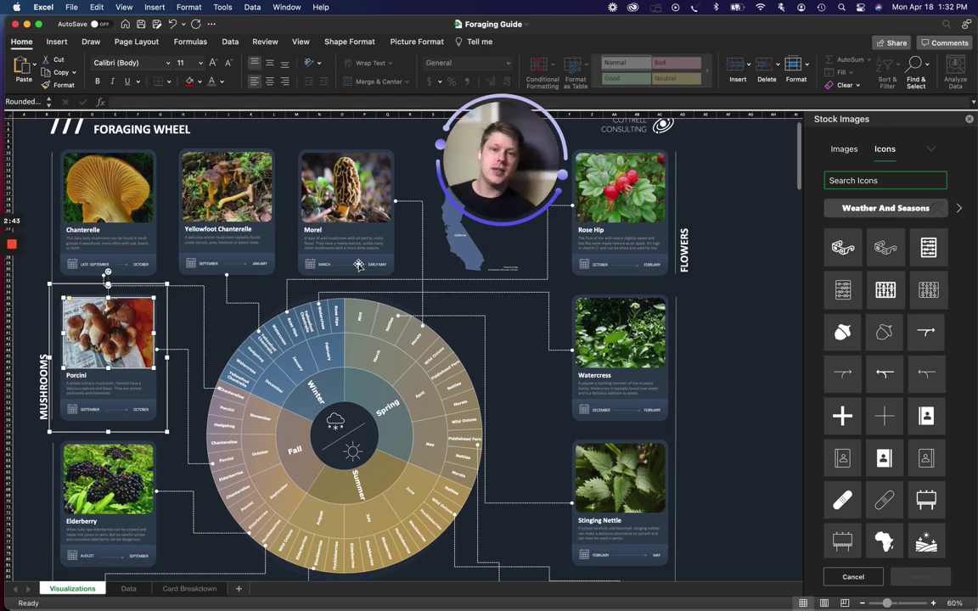
scroll(322, 239, up, 1)
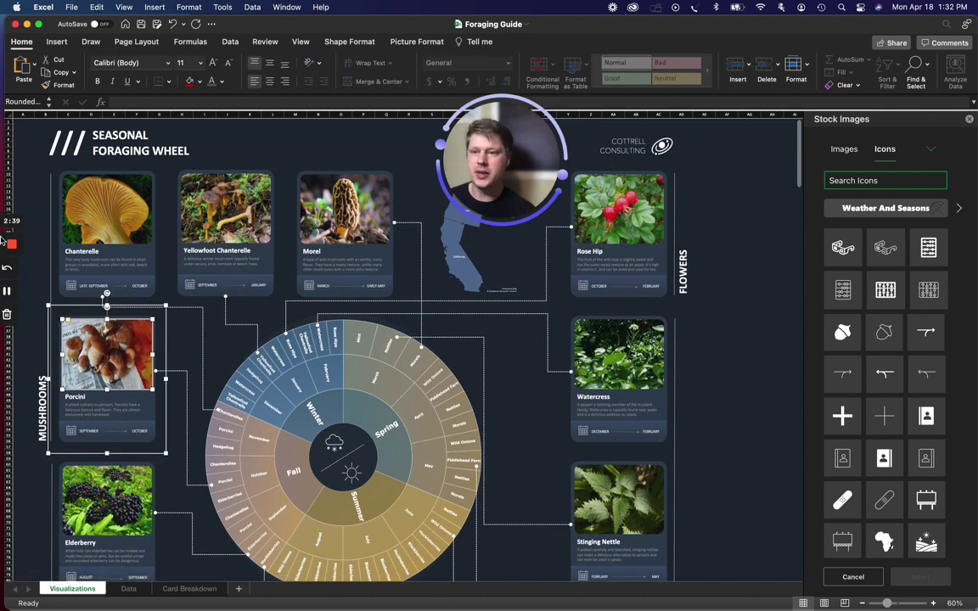
scroll(111, 158, down, 1)
Select the Chanterelle card group and zoom the sheet from 60% to 90% around it.
click(130, 197)
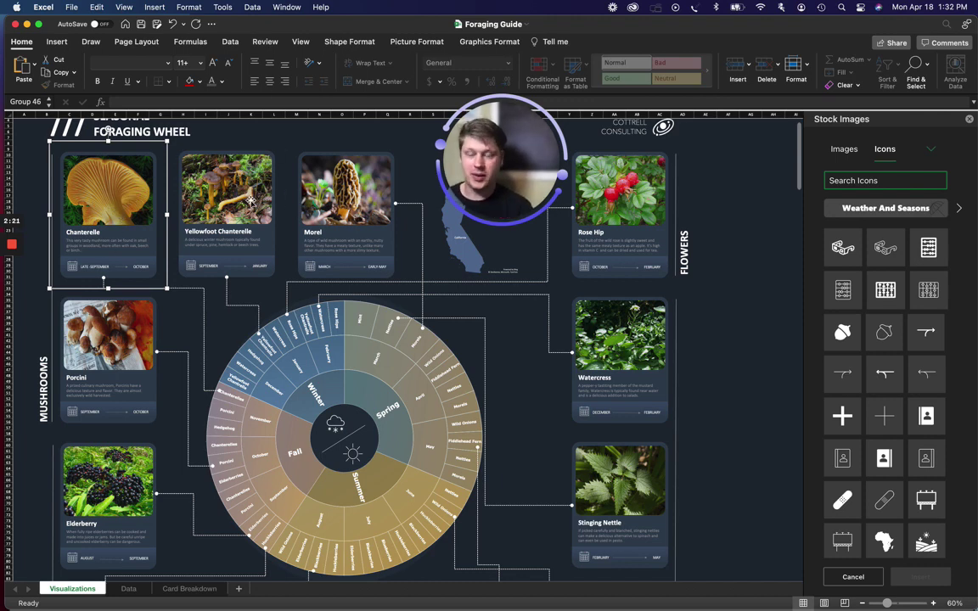
scroll(136, 203, up, 5)
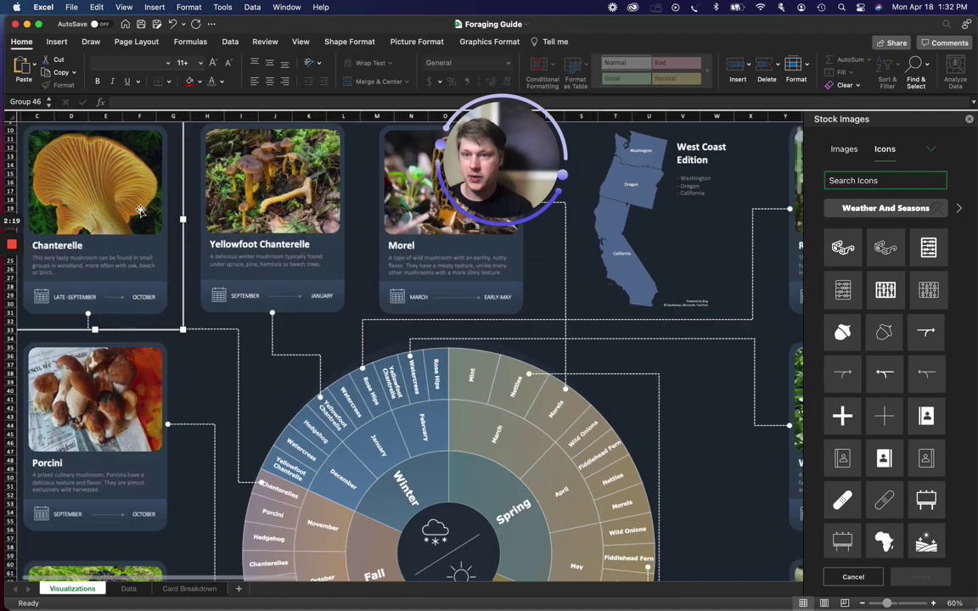
scroll(141, 210, up, 5)
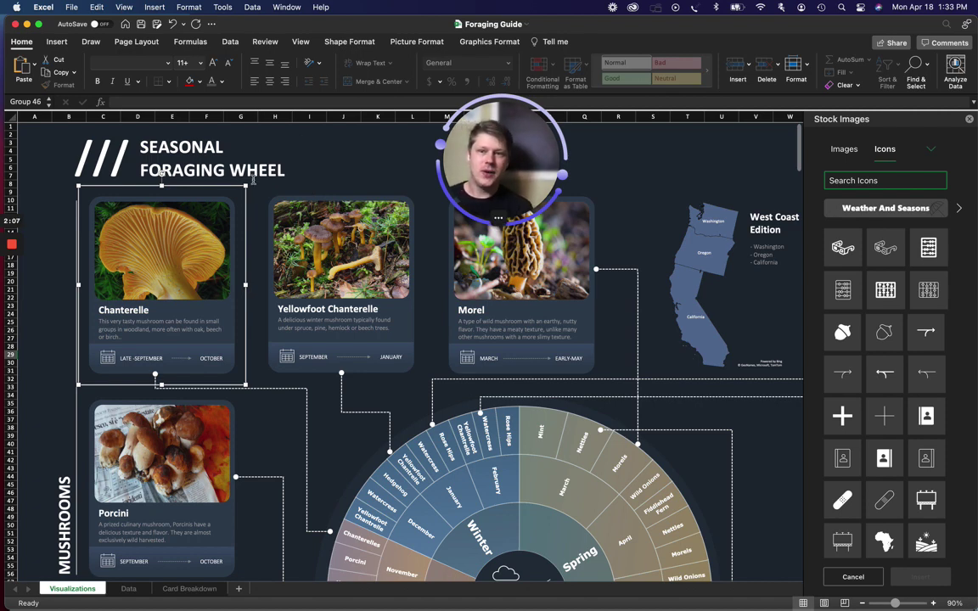
click(58, 42)
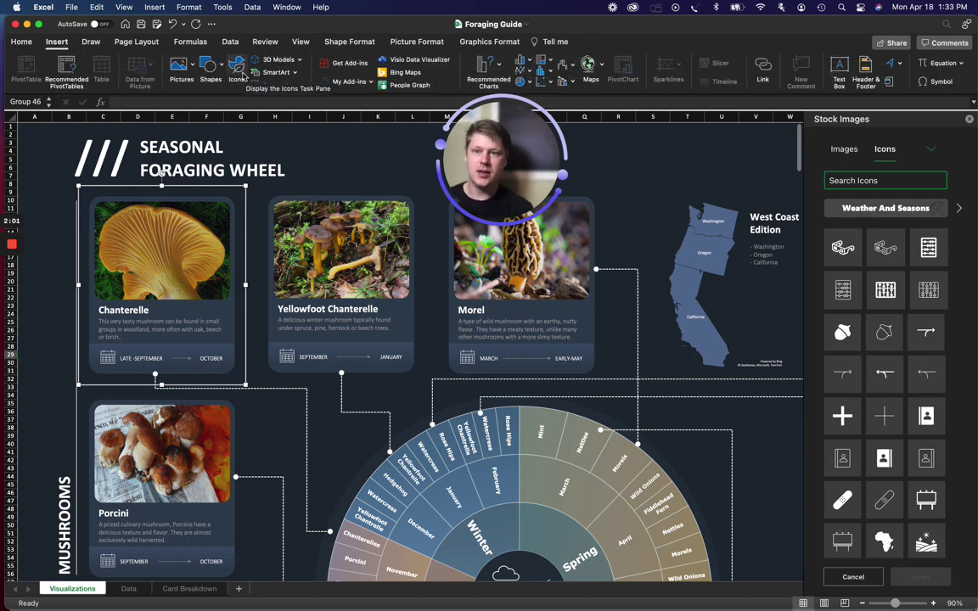
Scroll the stock icon library to its Weather And Seasons icons.
scroll(894, 291, down, 1)
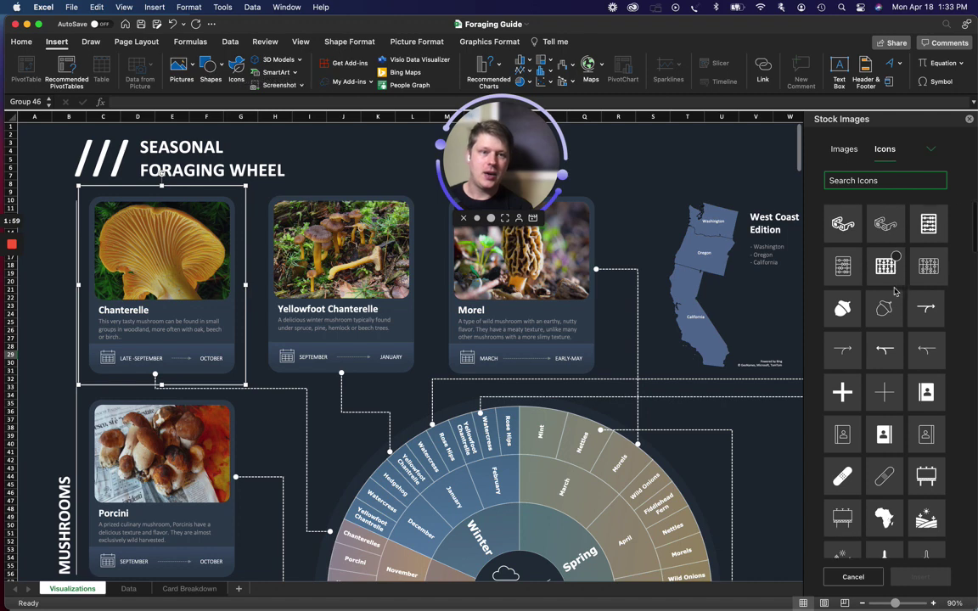
scroll(894, 291, down, 5)
scroll(887, 271, up, 6)
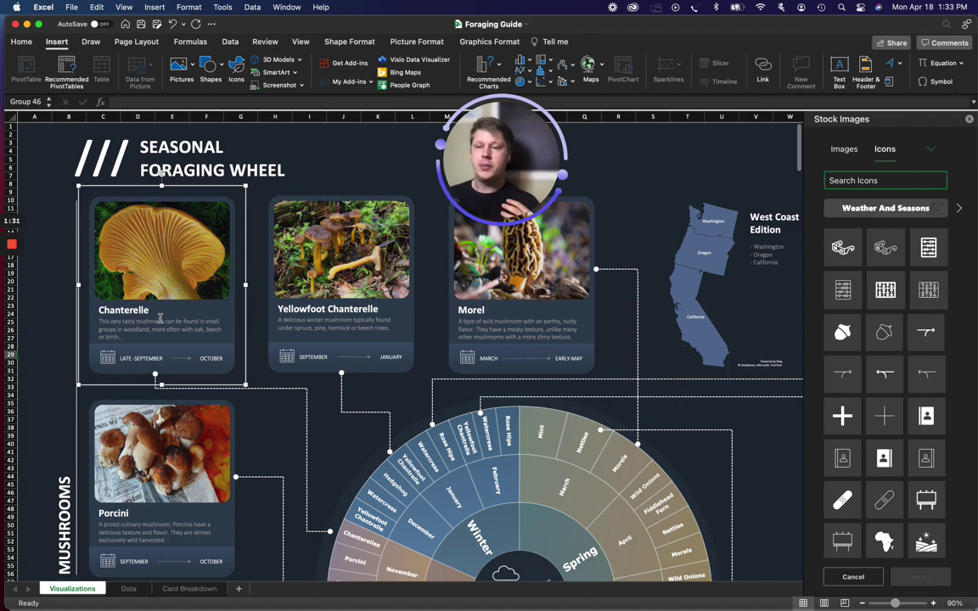
click(136, 311)
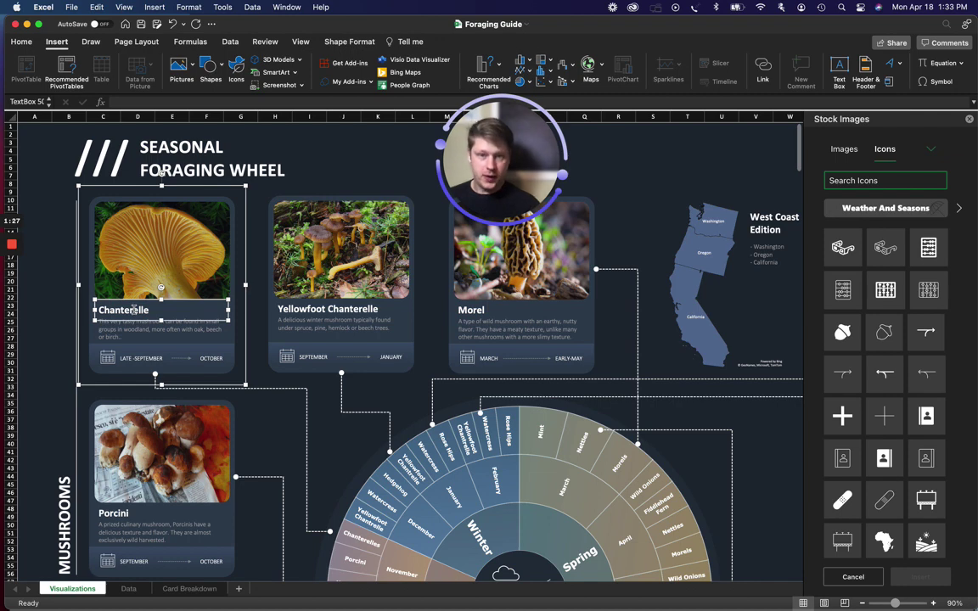
click(131, 327)
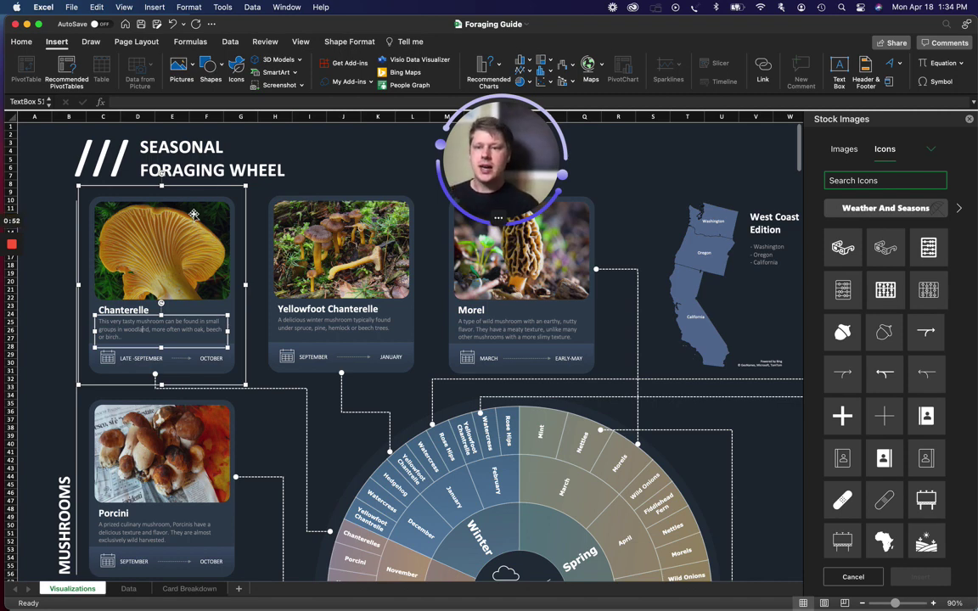
Select the sunburst's Winter slice, close the Stock Images pane, and spread out all Excel windows.
click(443, 473)
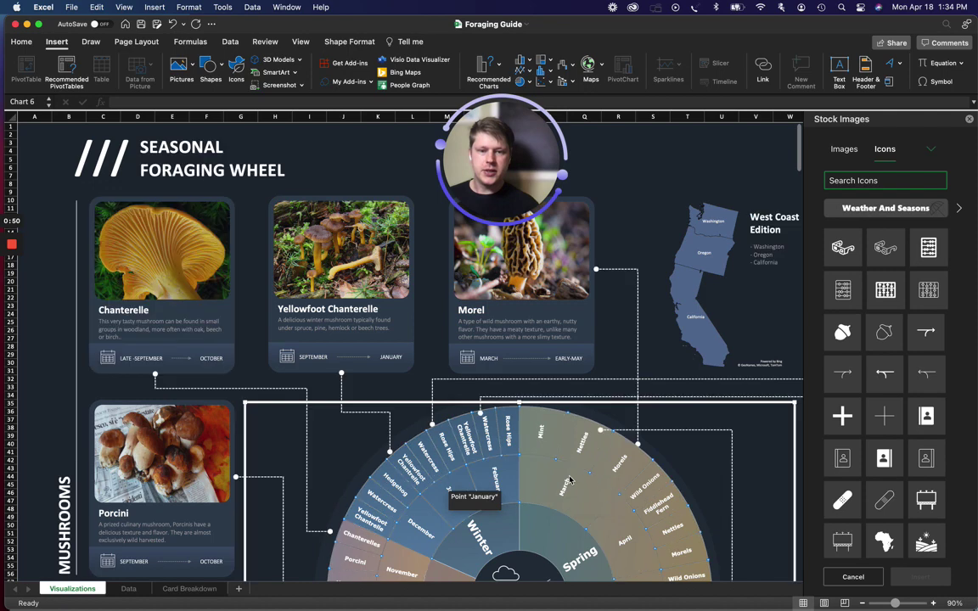
scroll(490, 484, down, 3)
click(487, 462)
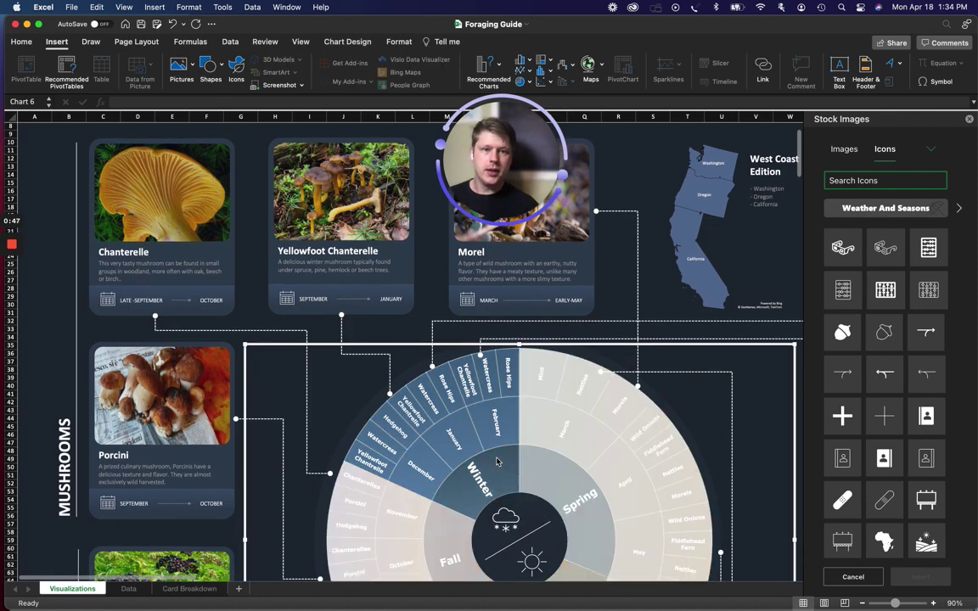
click(970, 119)
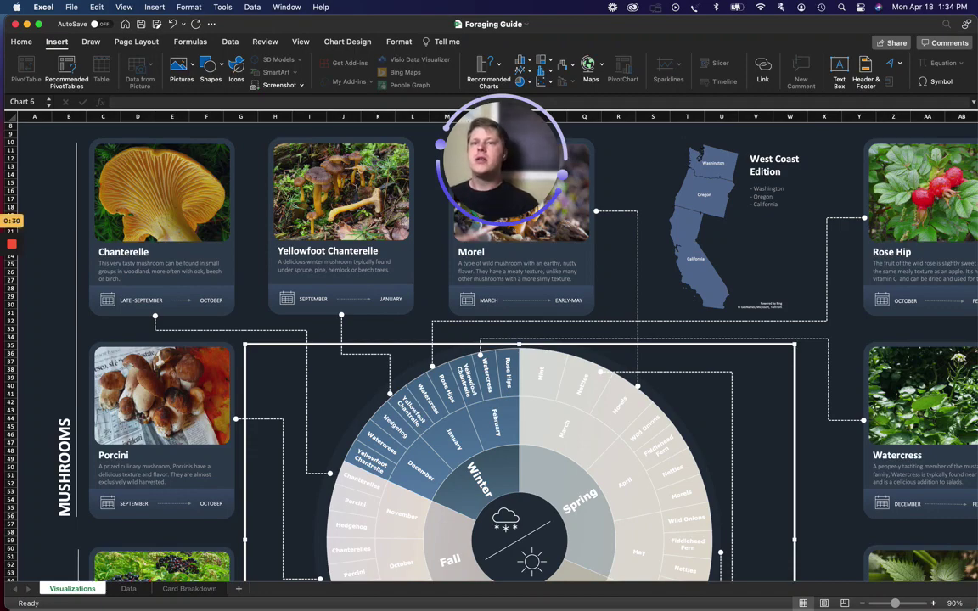
key(ctrl+Up)
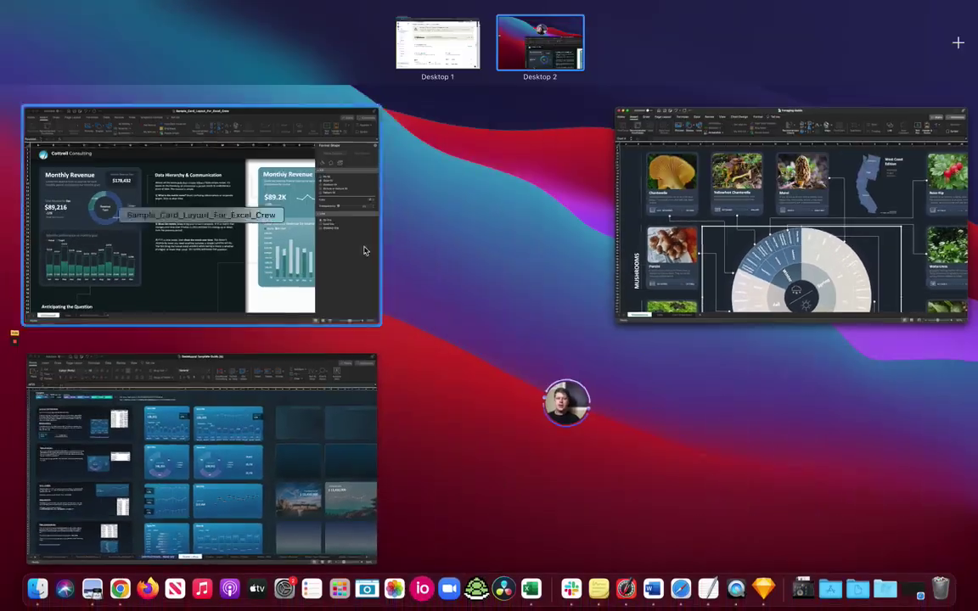
Bring the Dashboard Template Guide to full screen and scroll through its Charts - Blue templates.
click(223, 366)
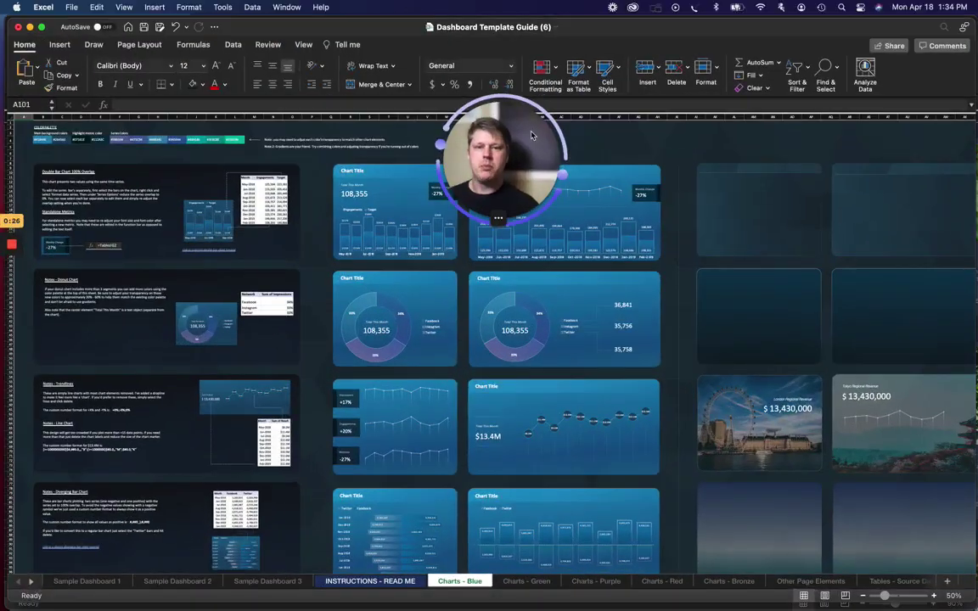
scroll(373, 297, down, 1)
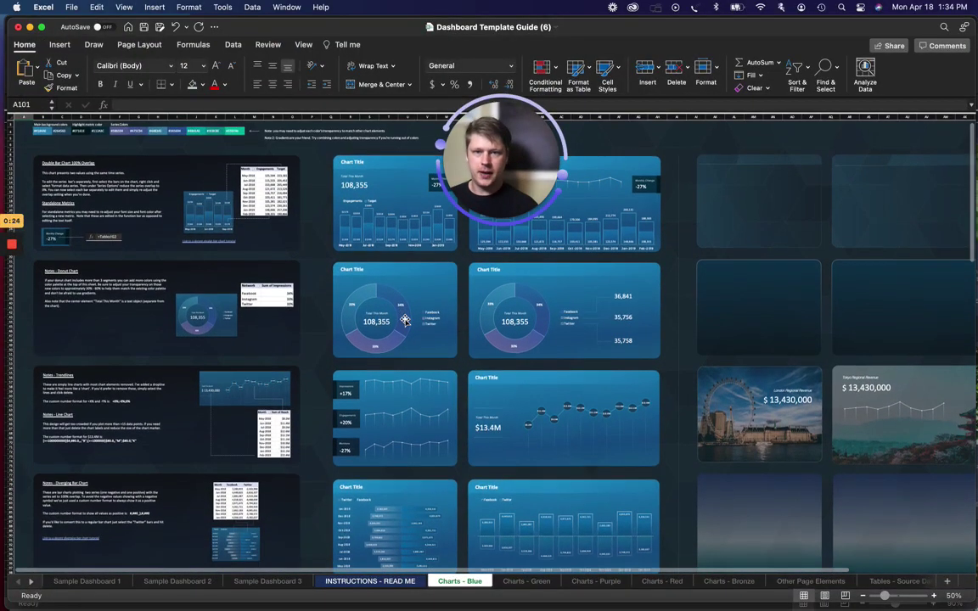
mouse_move(405, 320)
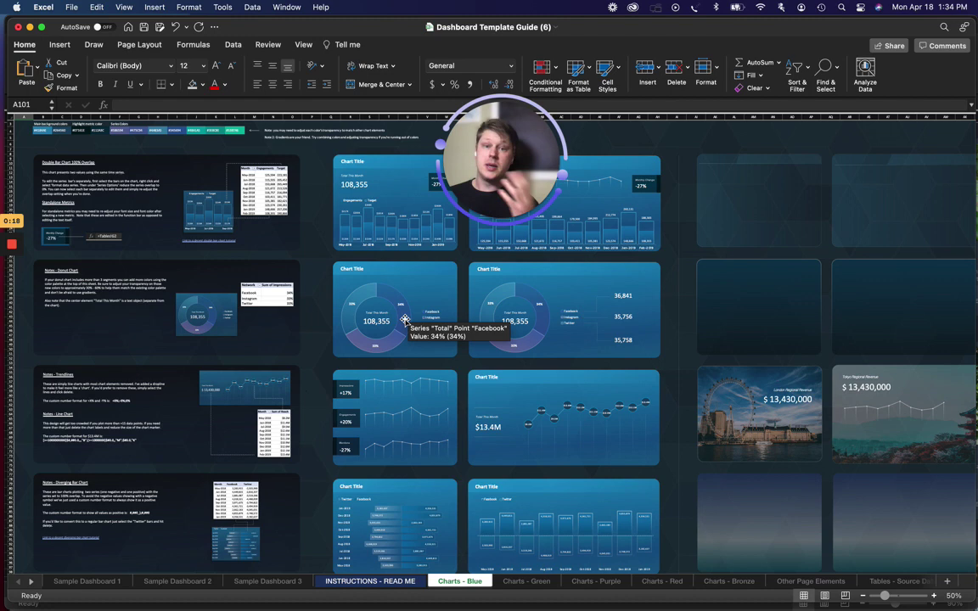
scroll(344, 414, down, 1)
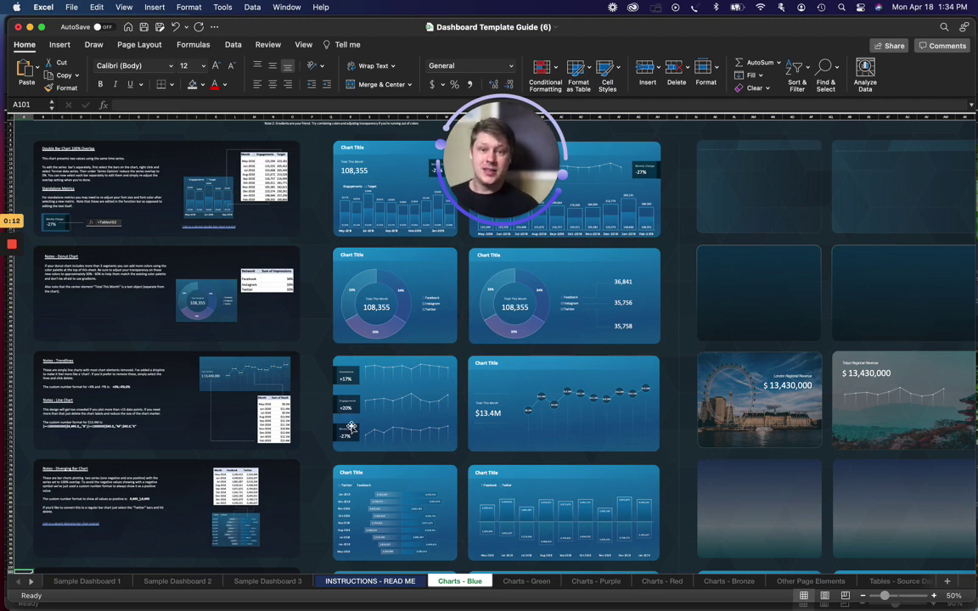
scroll(324, 417, down, 2)
mouse_move(15, 254)
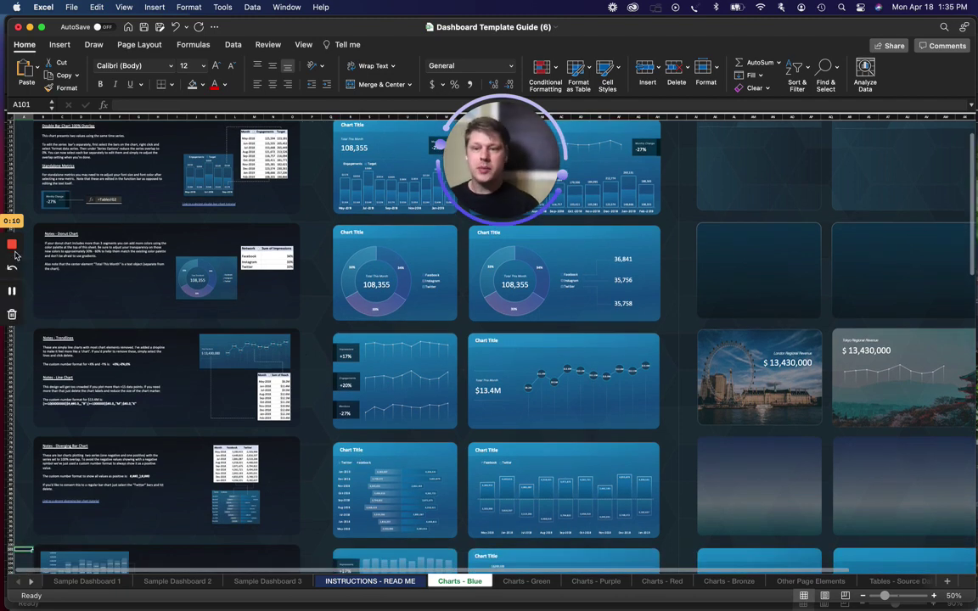